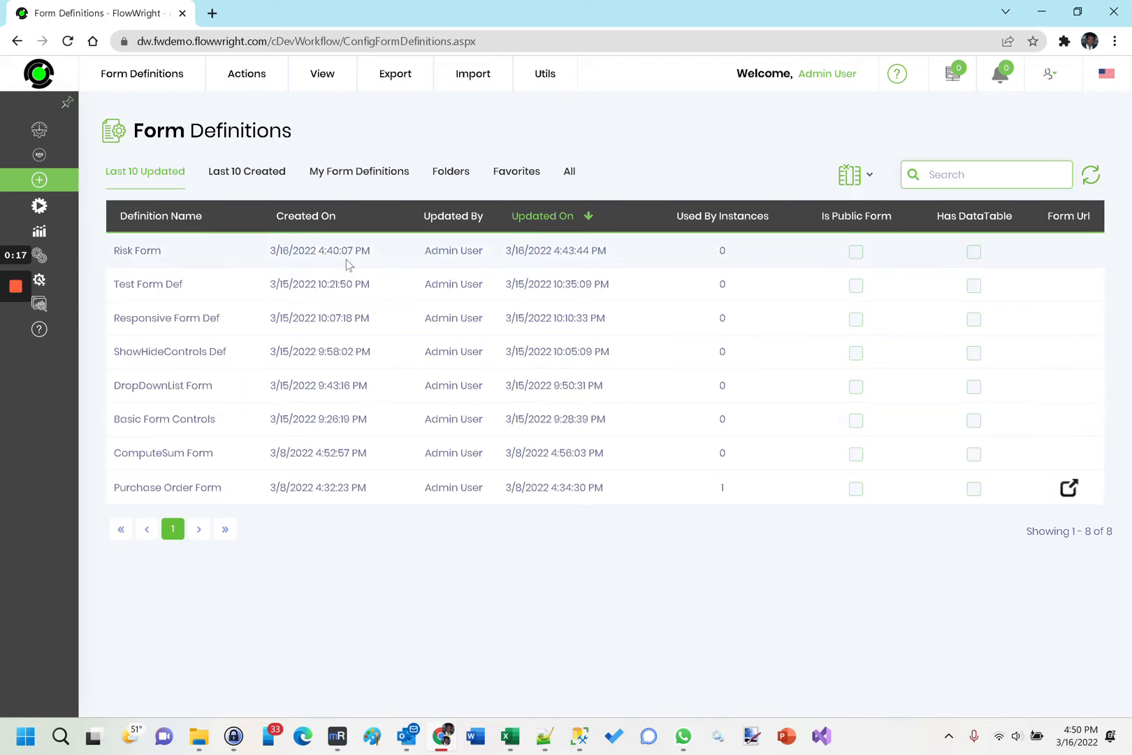
# Create a form definition named "Gridview Def" and open it in the designer.
pyautogui.click(240, 77)
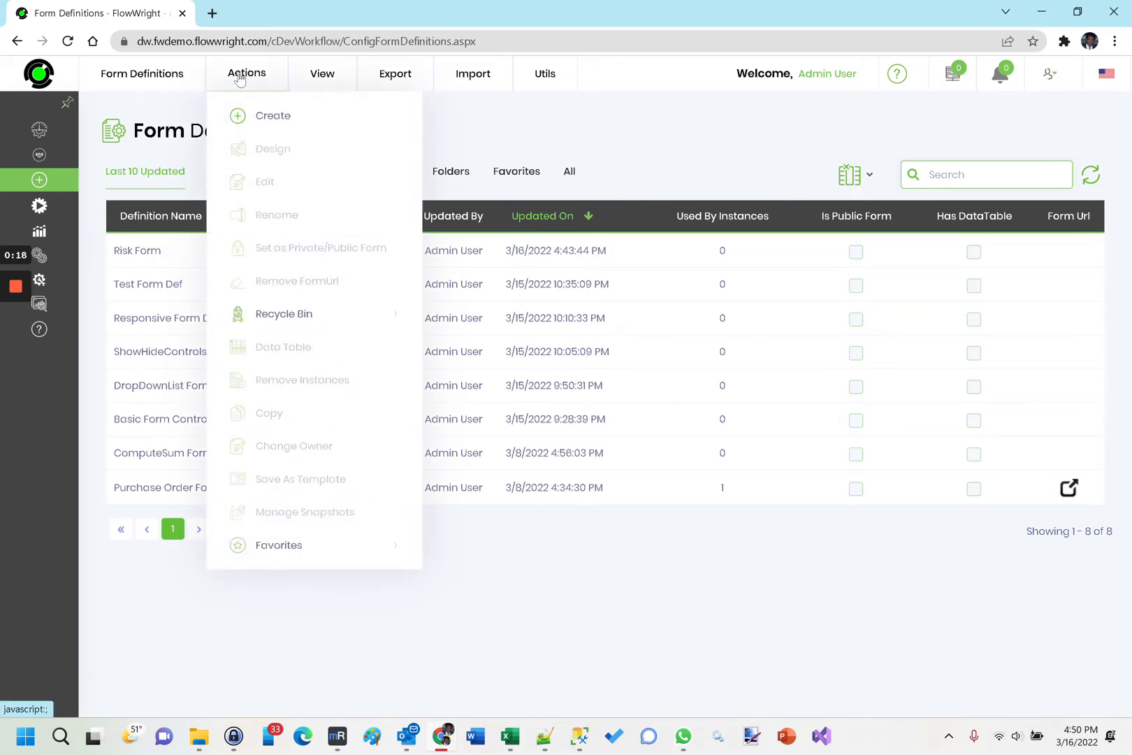
pyautogui.click(253, 116)
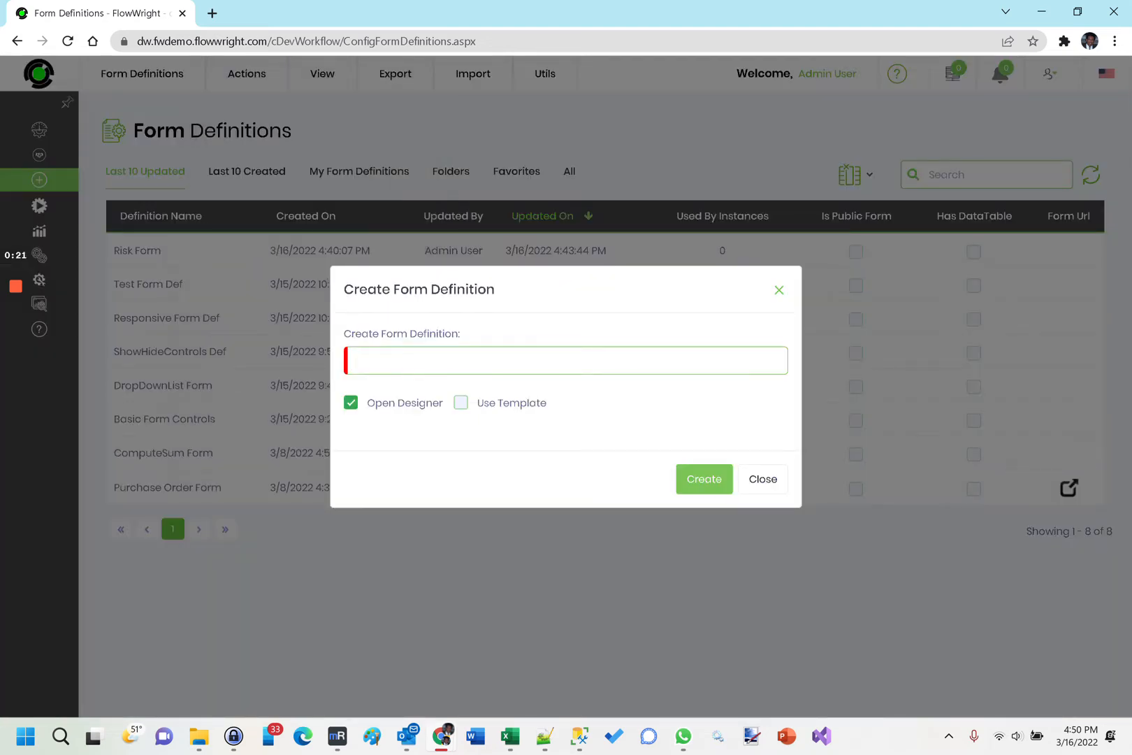
pyautogui.write('Gridview Def')
pyautogui.click(714, 479)
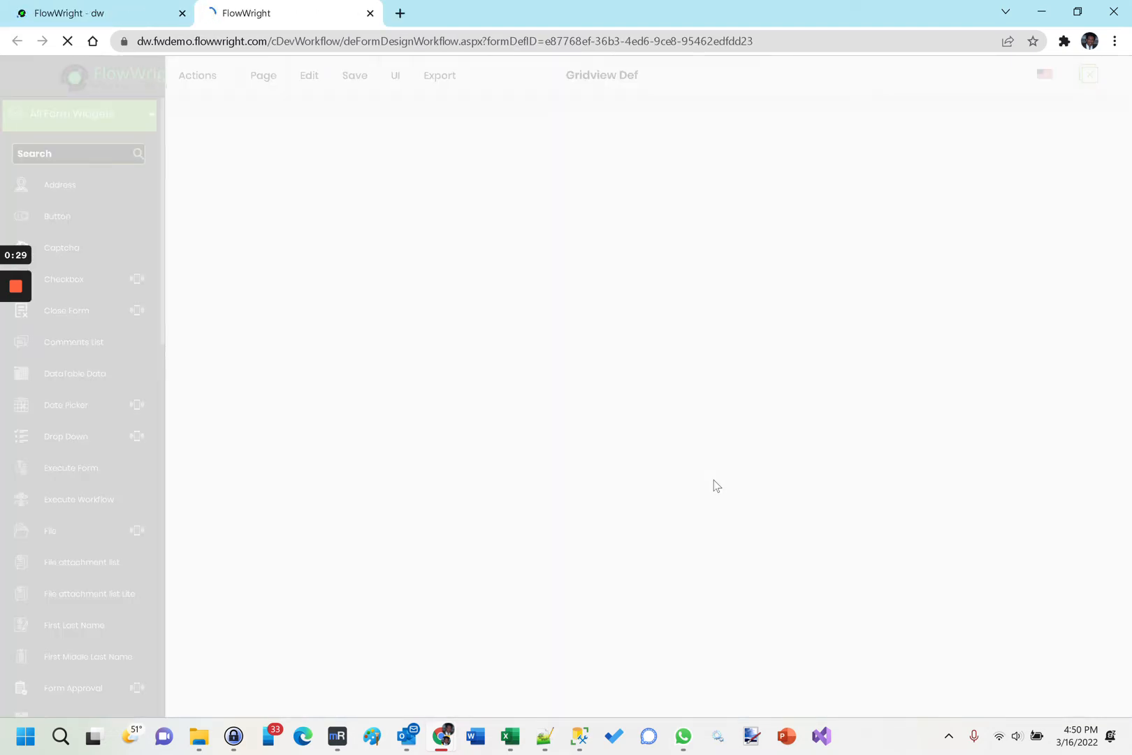
# Find the bootstrap grid widget with the search term "grid" and place it at the upper-left corner of the form canvas.
pyautogui.click(72, 155)
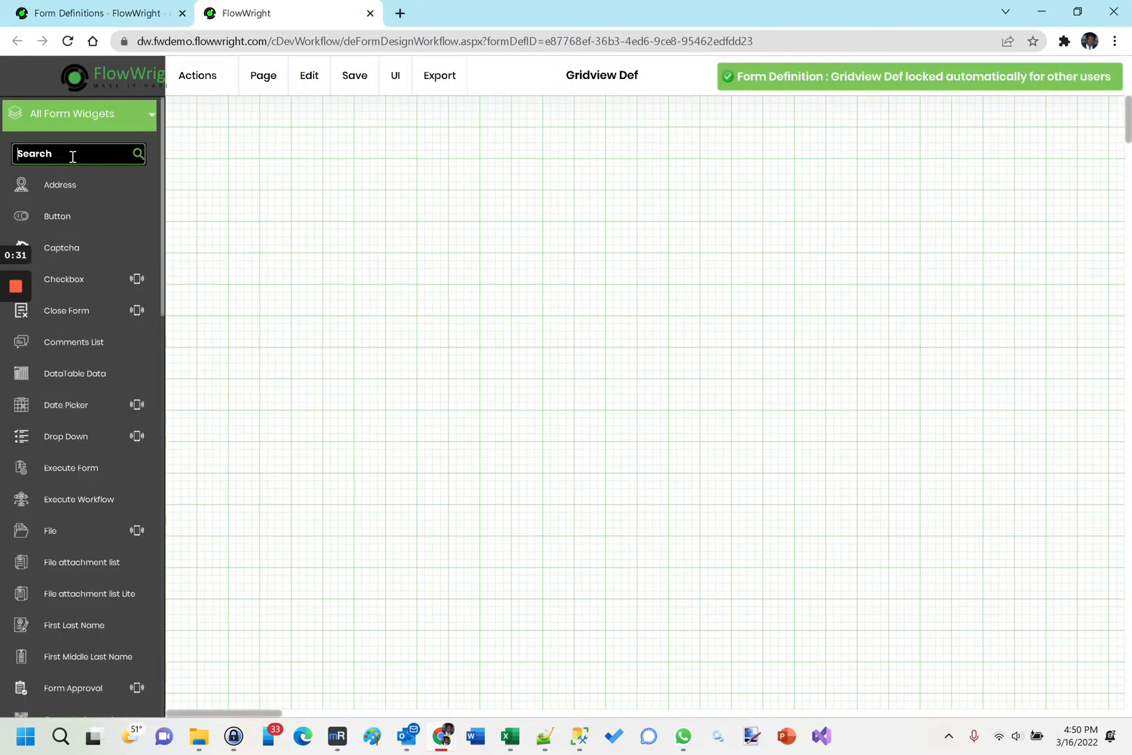
pyautogui.write('grid')
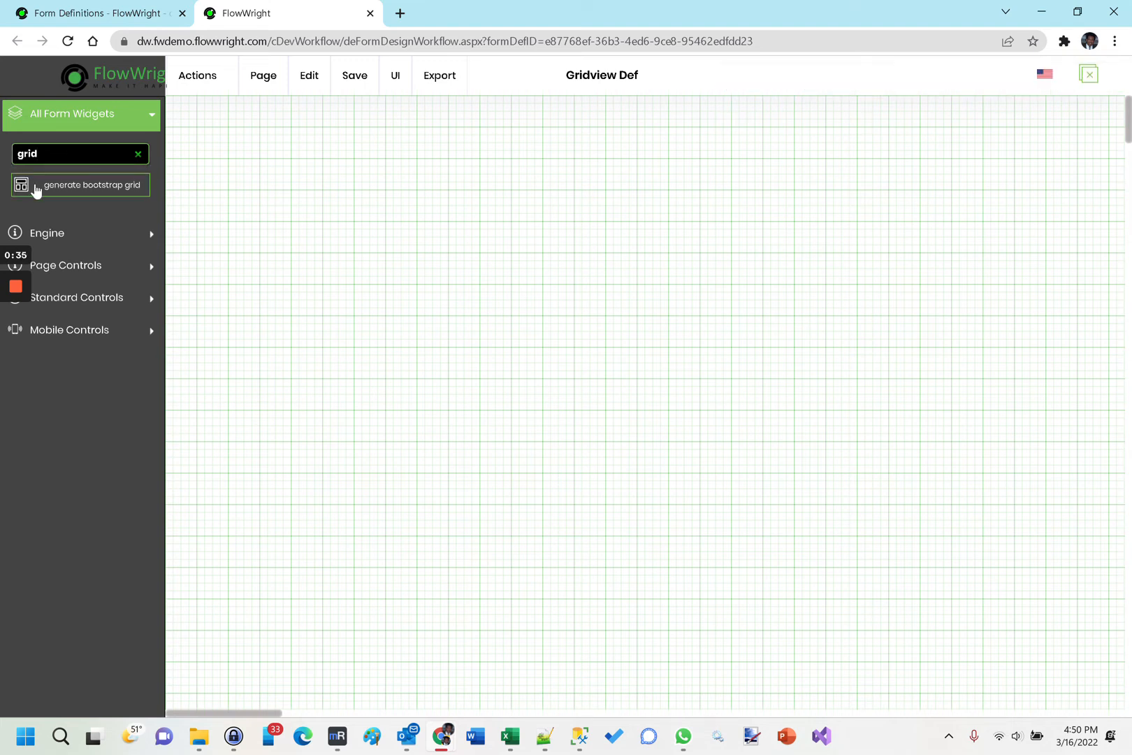
pyautogui.moveTo(40, 190); pyautogui.dragTo(180, 106)
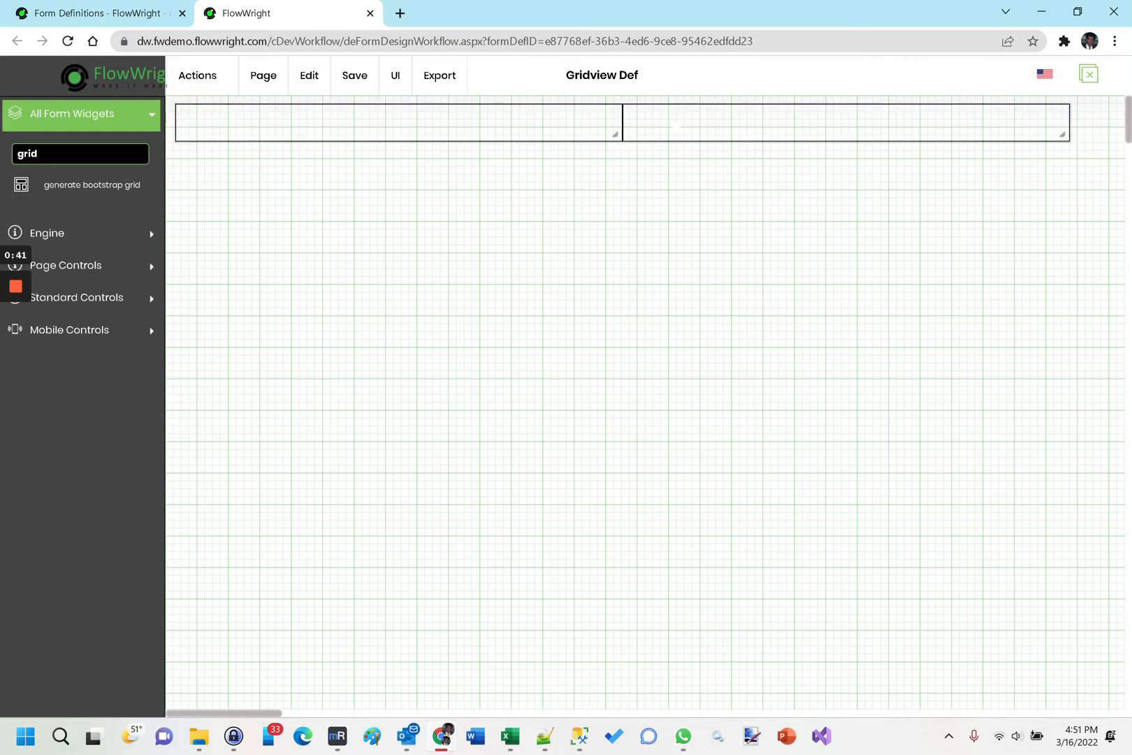
# Add 3 rows after the existing two-column row of the bootstrap grid.
pyautogui.moveTo(677, 126)
pyautogui.mouseDown()
pyautogui.moveTo(670, 162)
pyautogui.moveTo(671, 130)
pyautogui.mouseUp()
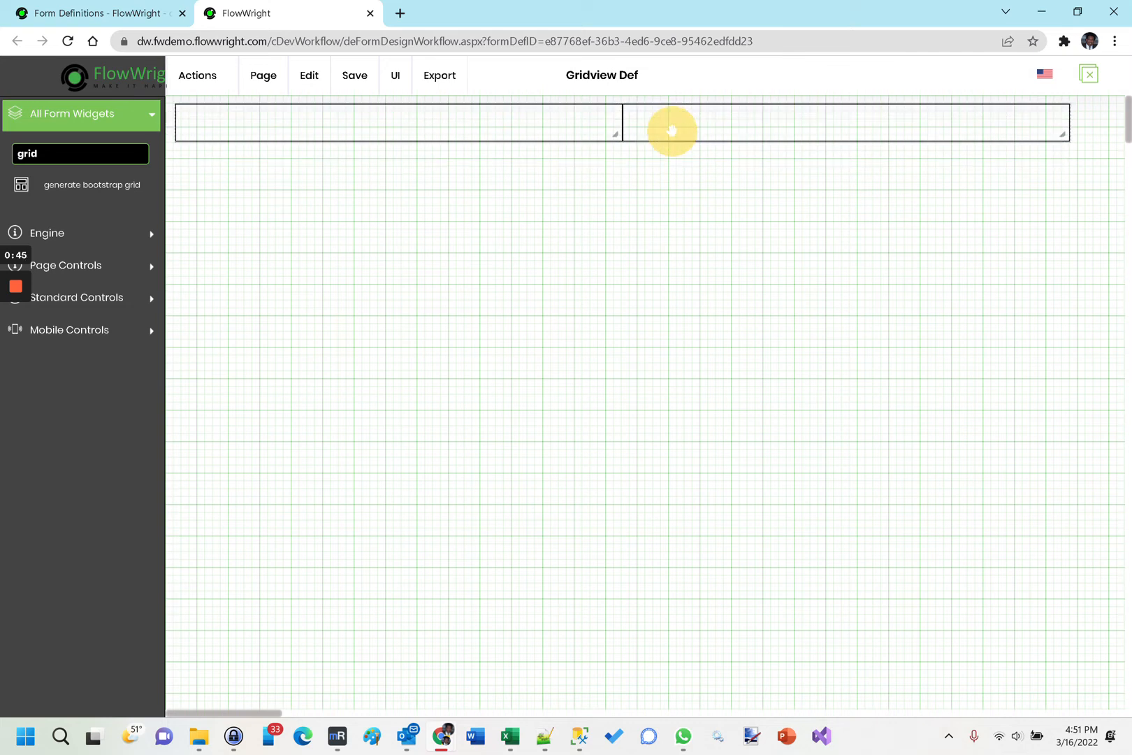
pyautogui.rightClick(672, 130)
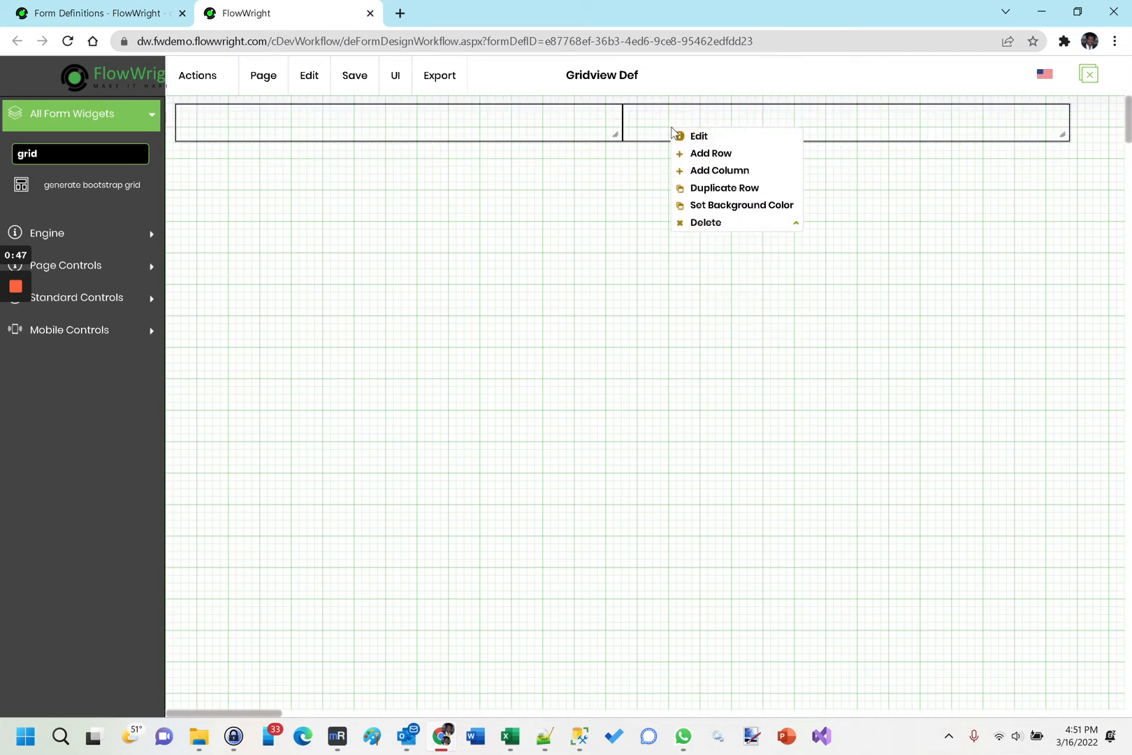
pyautogui.click(698, 151)
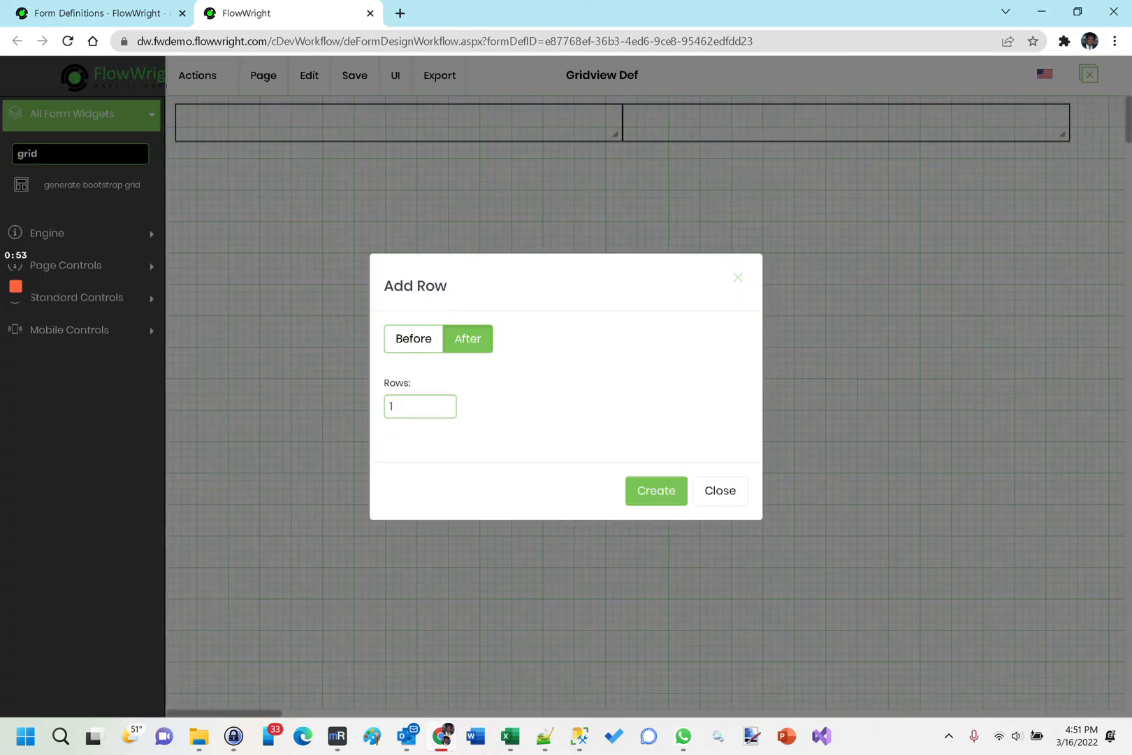
pyautogui.moveTo(396, 408); pyautogui.dragTo(368, 410)
pyautogui.write('3')
pyautogui.click(659, 489)
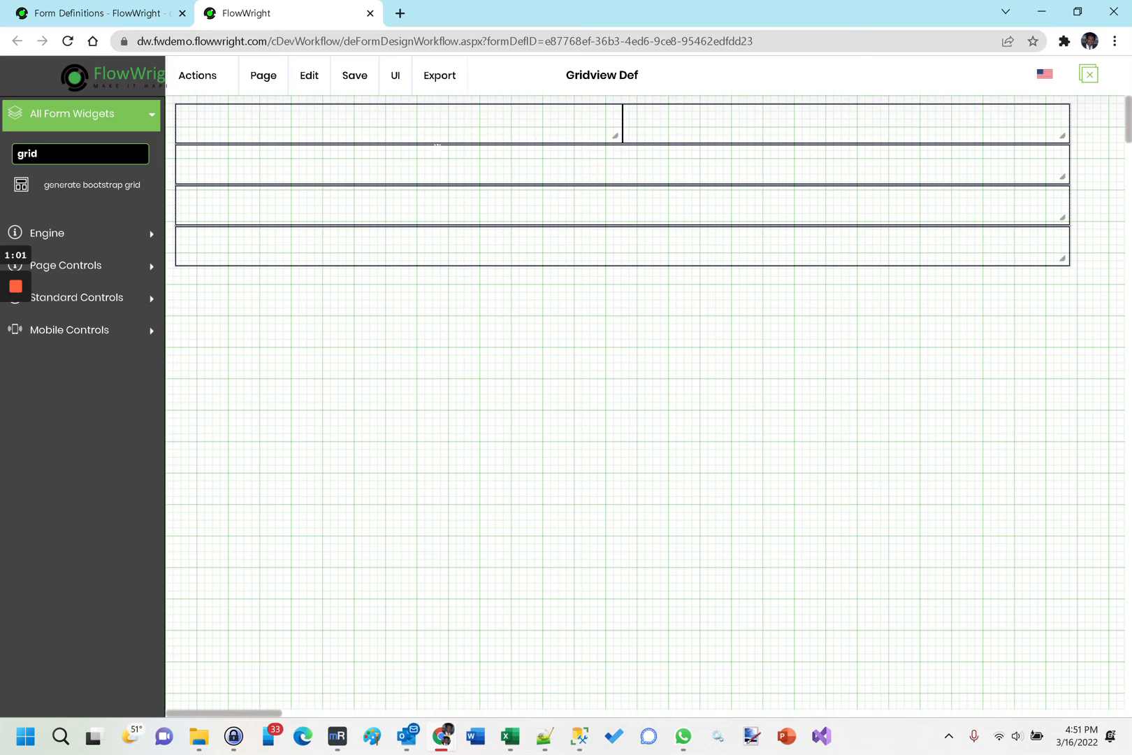
# Add 2 columns after the existing column in the grid's last row.
pyautogui.click(624, 253)
pyautogui.rightClick(624, 254)
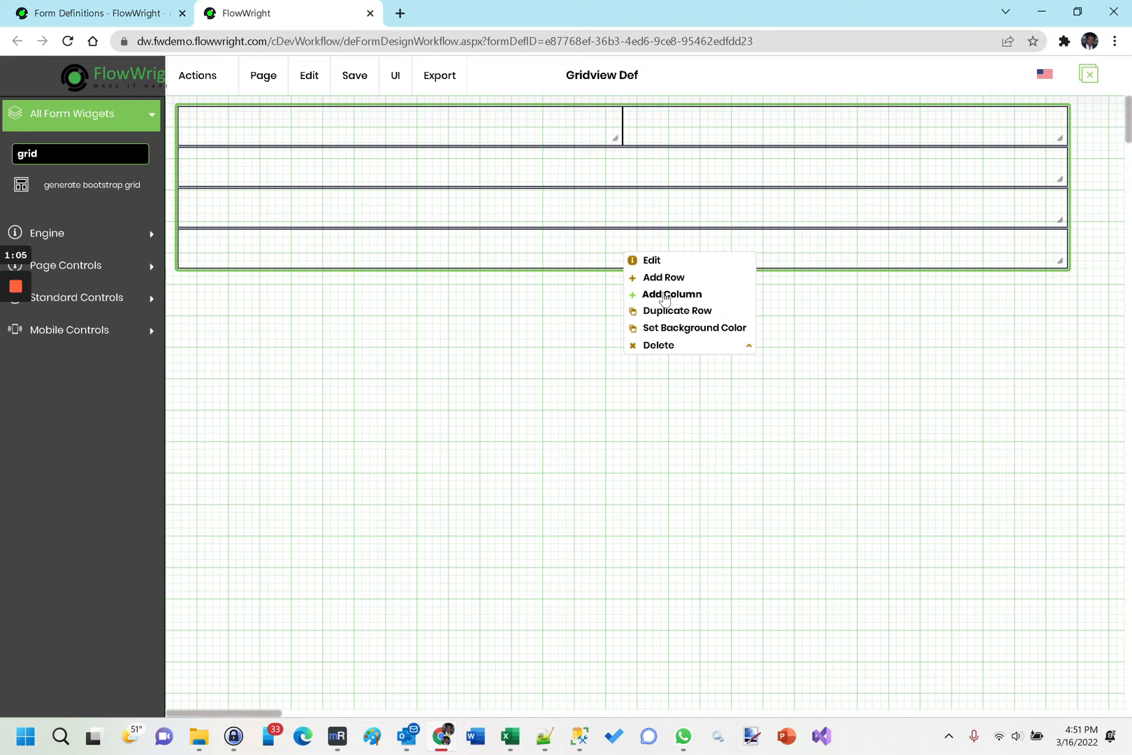
pyautogui.click(664, 294)
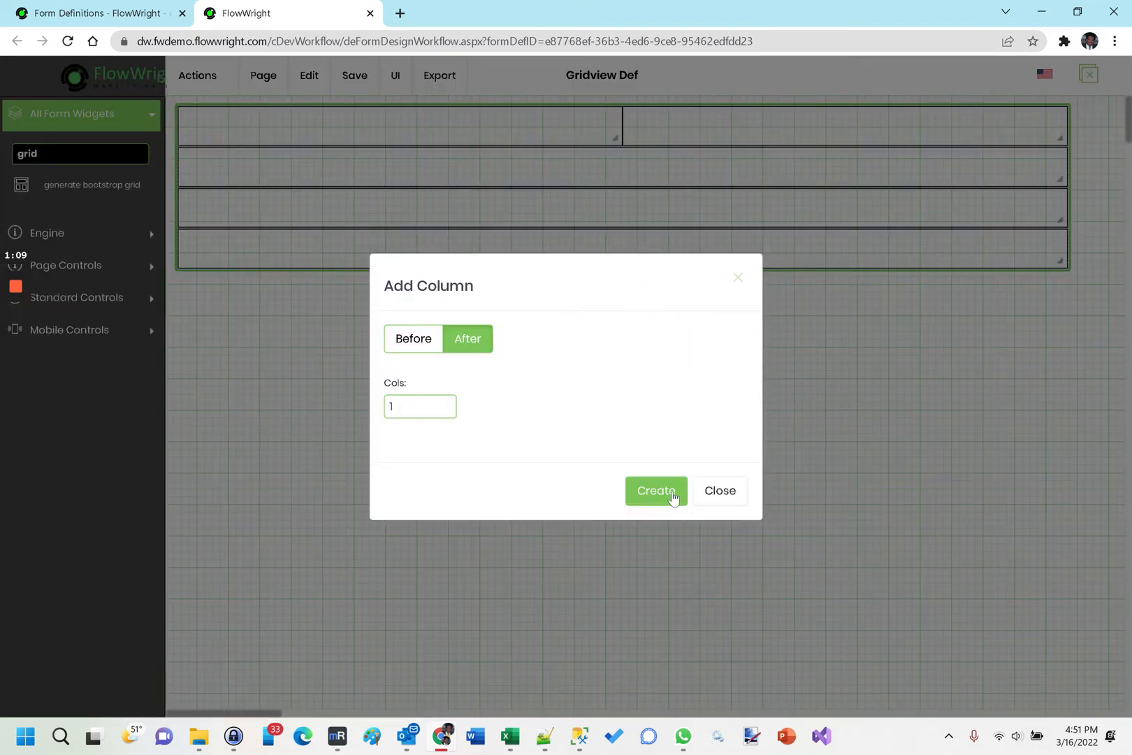
pyautogui.doubleClick(388, 406)
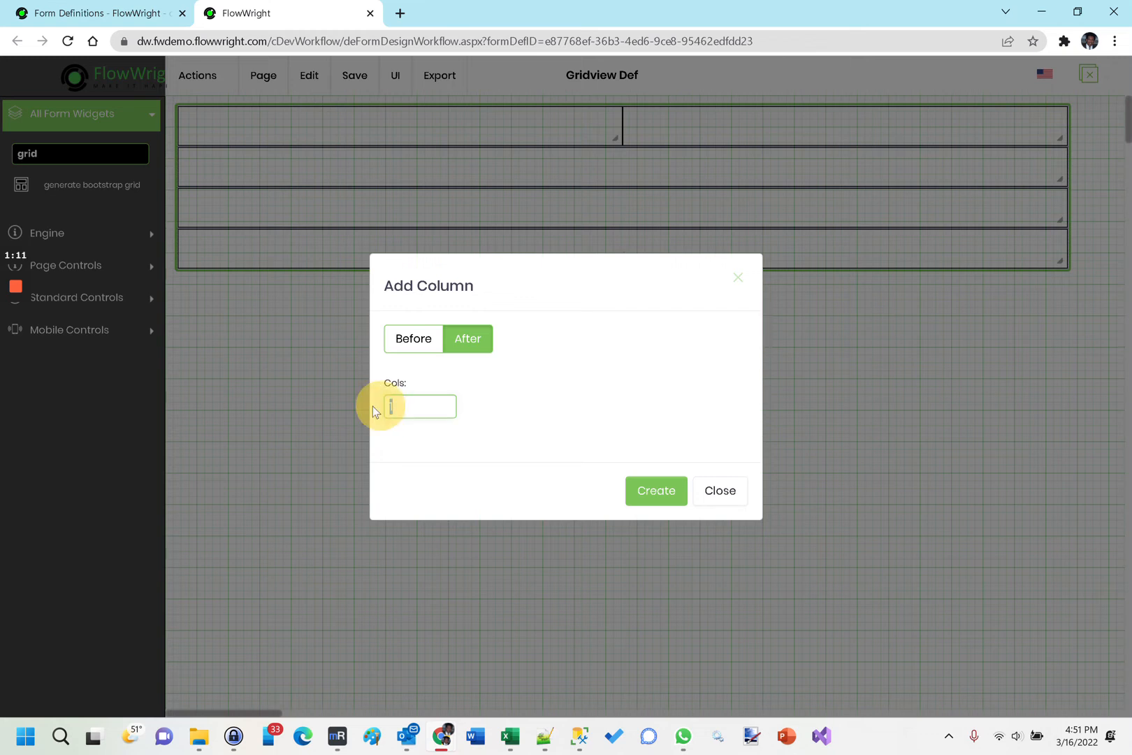
pyautogui.write('3')
pyautogui.press('BackSpace')
pyautogui.write('2')
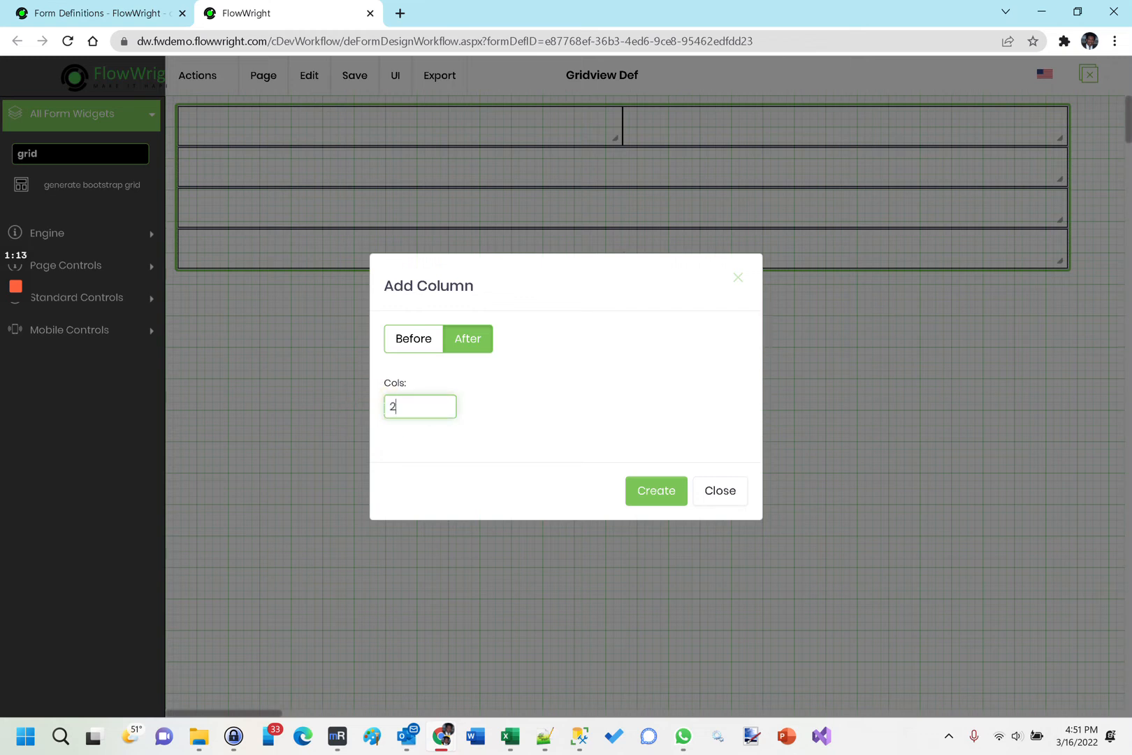
pyautogui.click(669, 496)
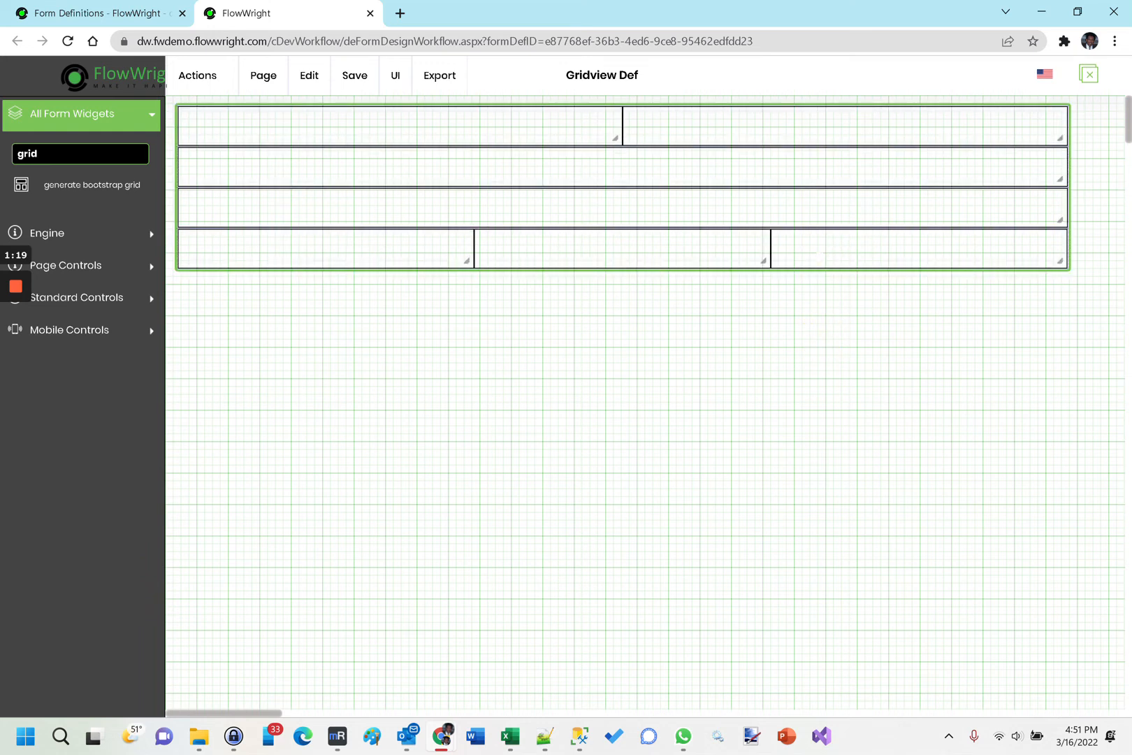
# Duplicate the grid's three-column last row.
pyautogui.rightClick(822, 256)
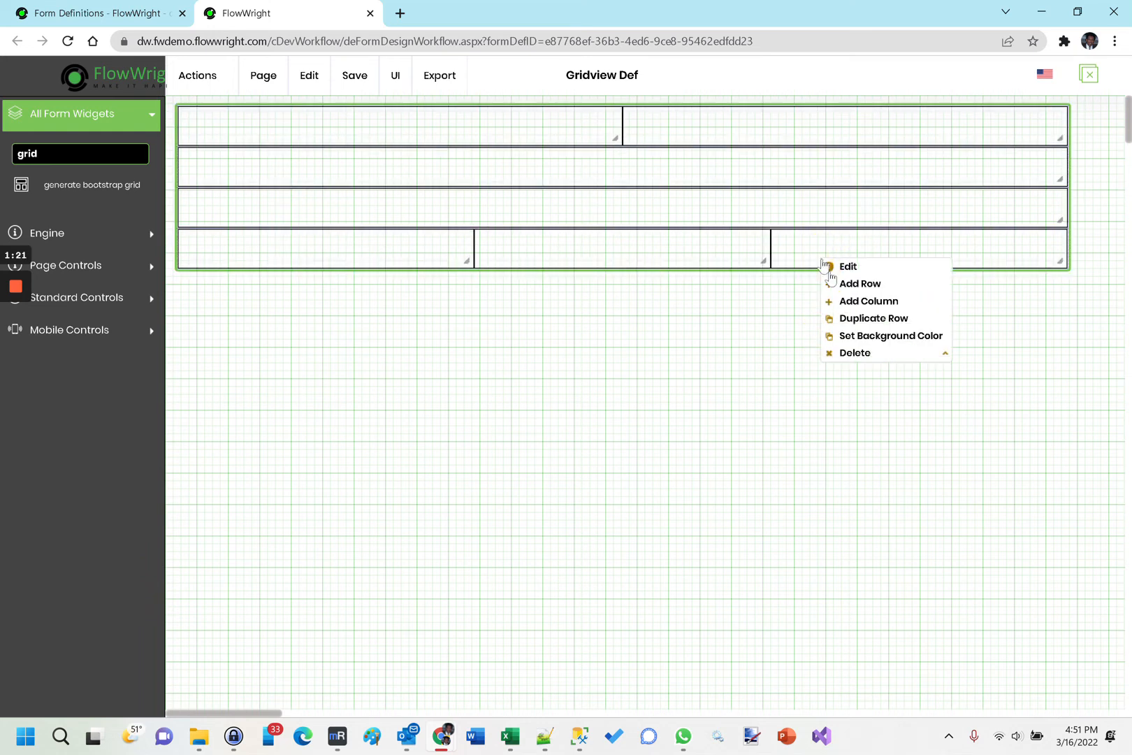
pyautogui.click(869, 318)
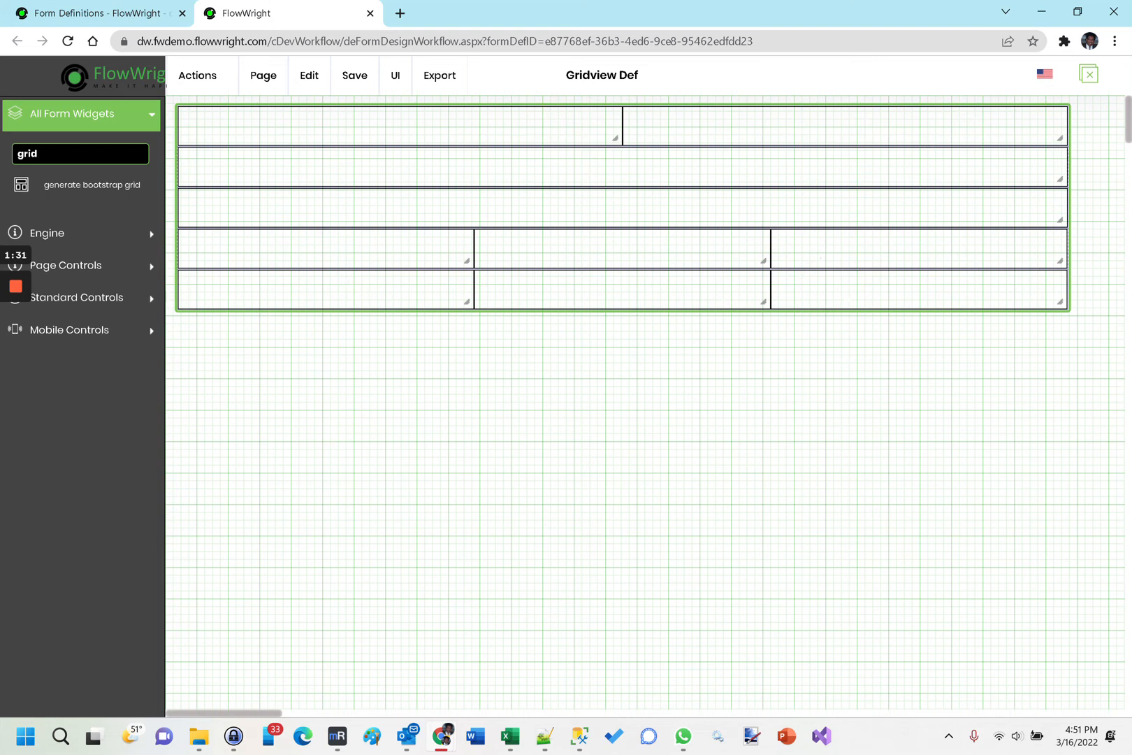
pyautogui.rightClick(843, 293)
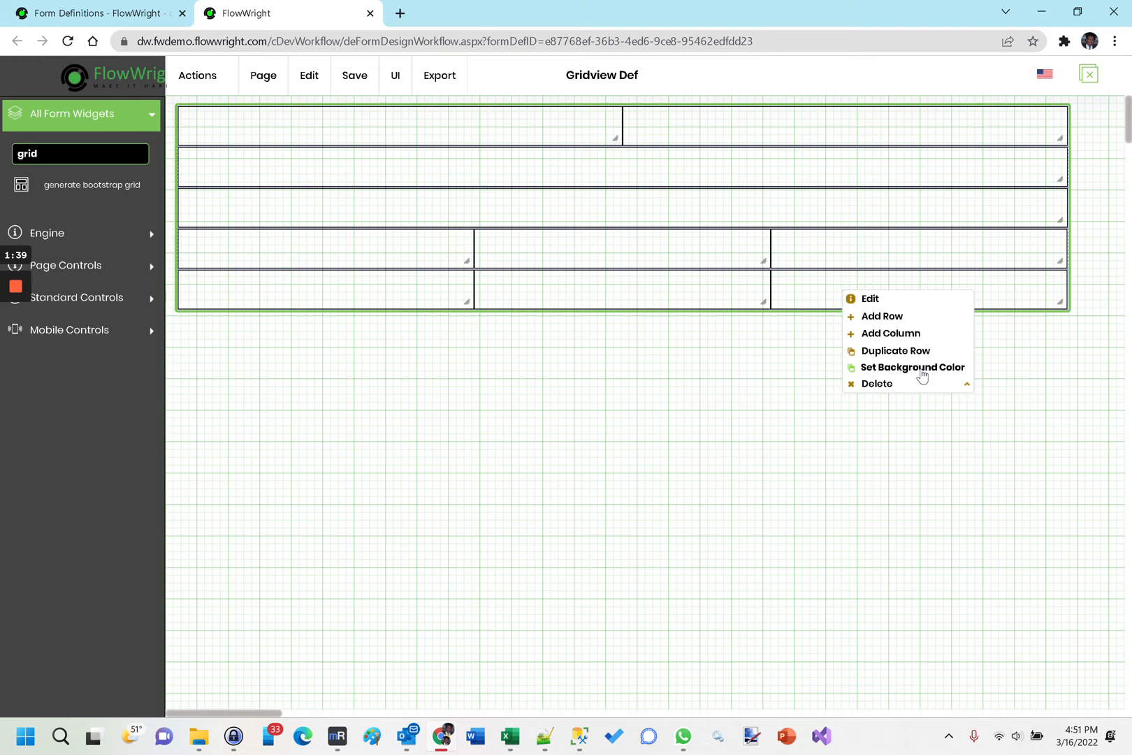
pyautogui.click(919, 384)
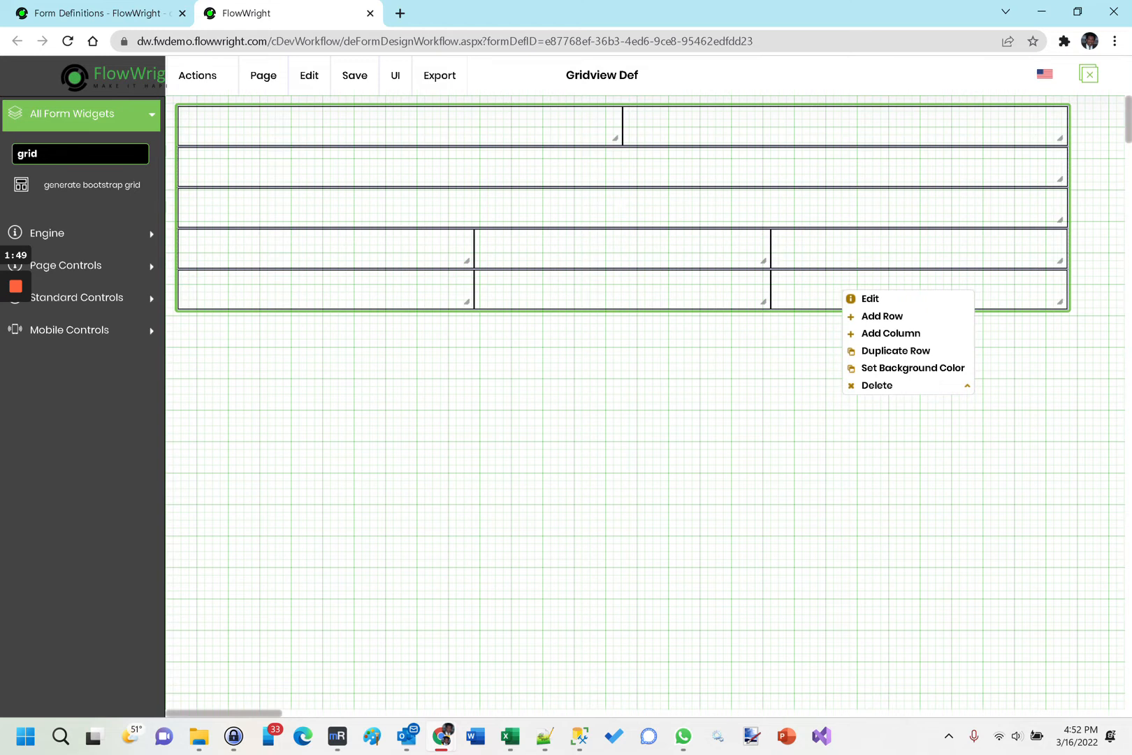
# Set the bootstrap grid's border style to Dotted and save its properties.
pyautogui.doubleClick(620, 202)
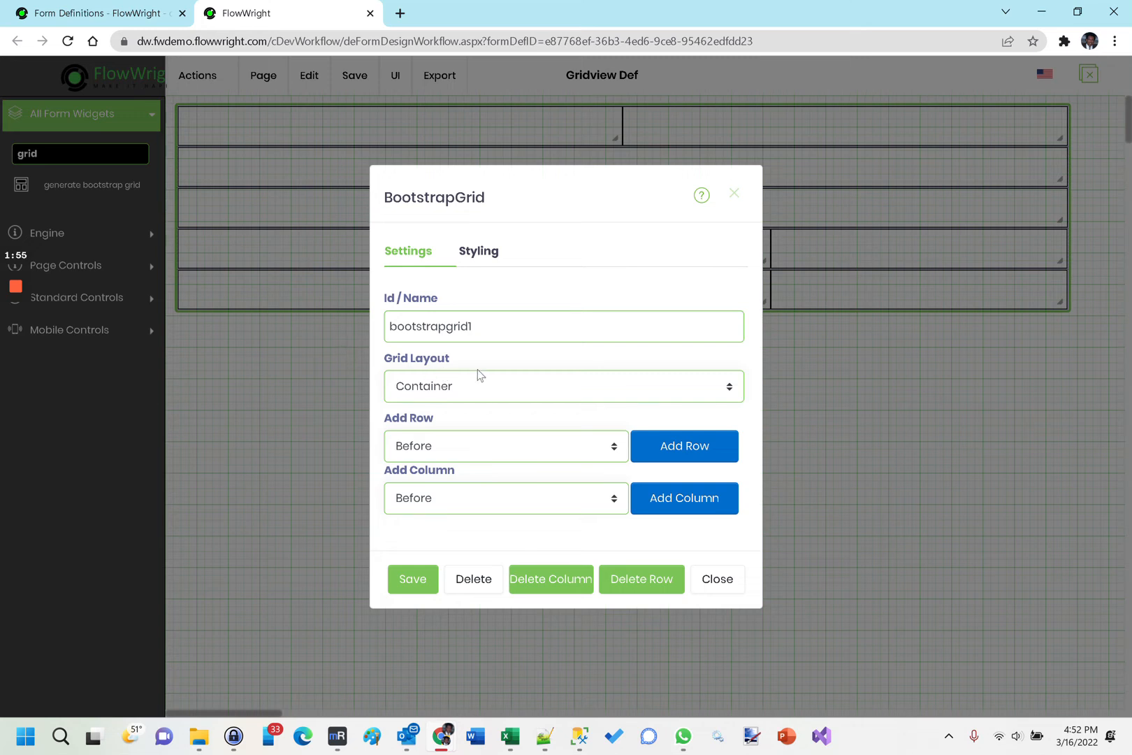
pyautogui.click(482, 390)
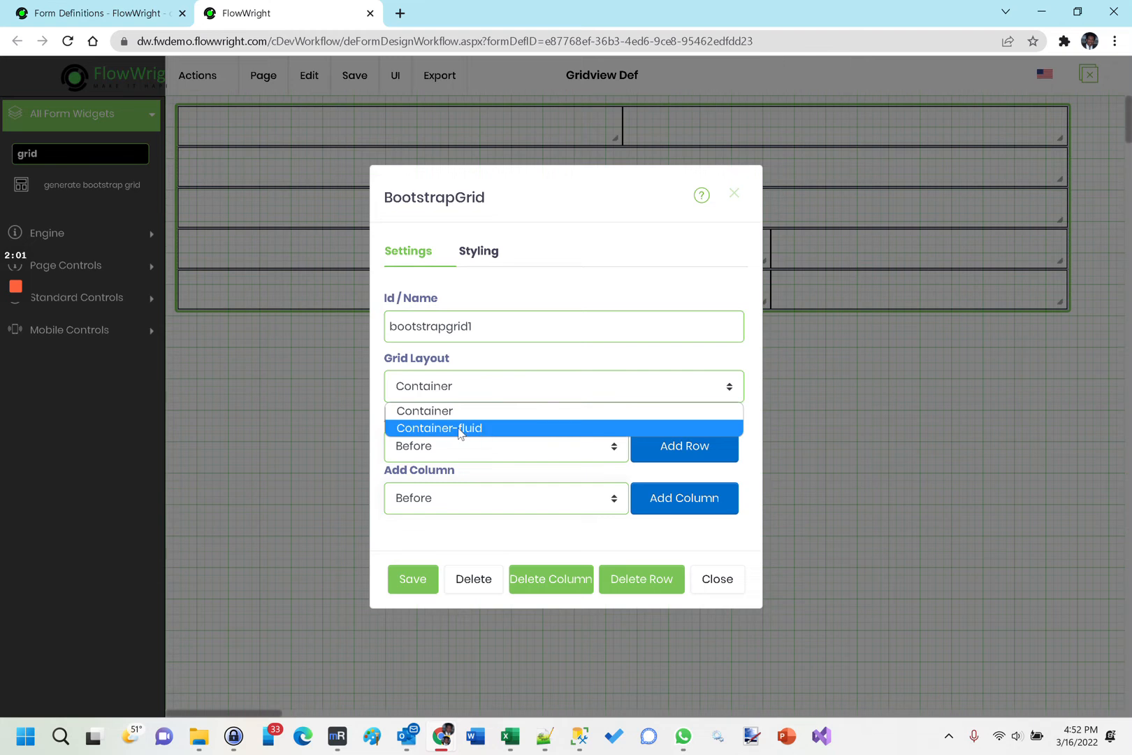
pyautogui.click(502, 357)
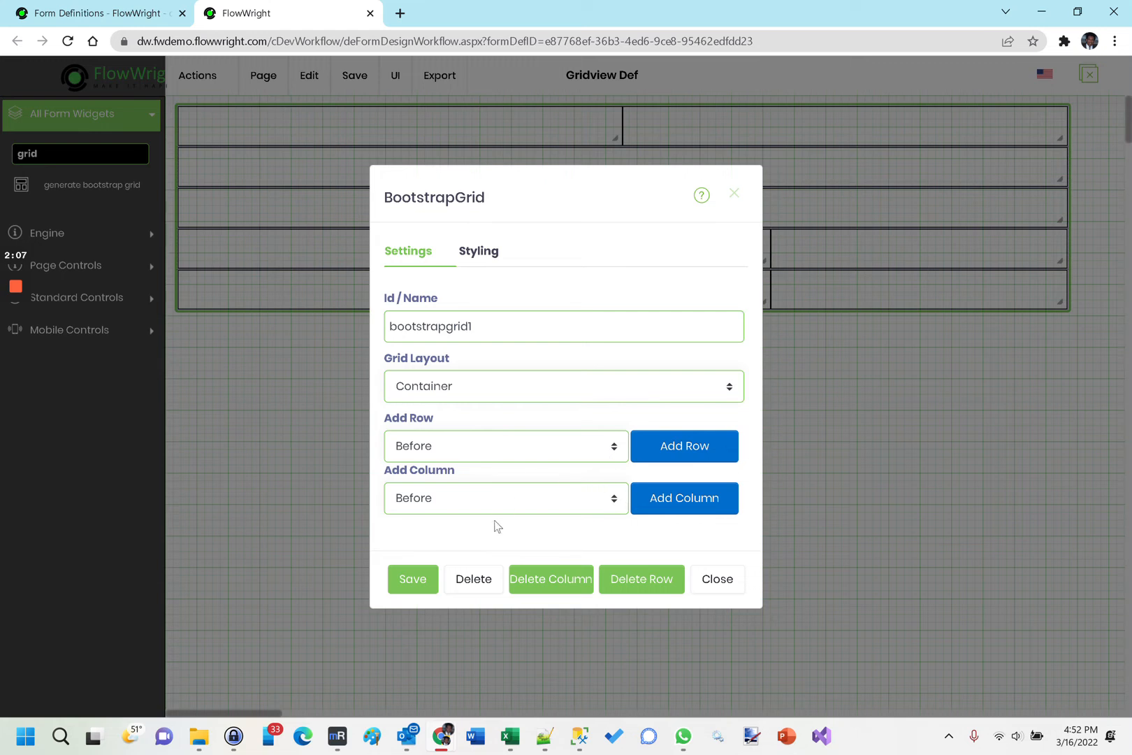
pyautogui.click(482, 253)
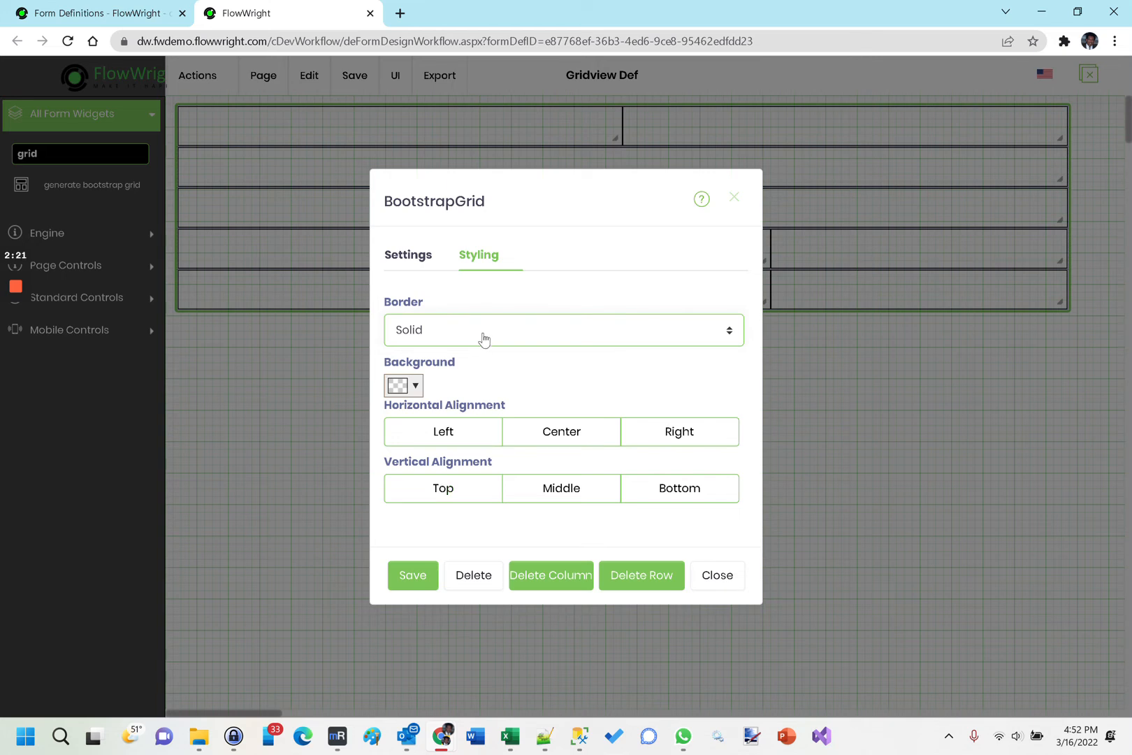
pyautogui.click(483, 340)
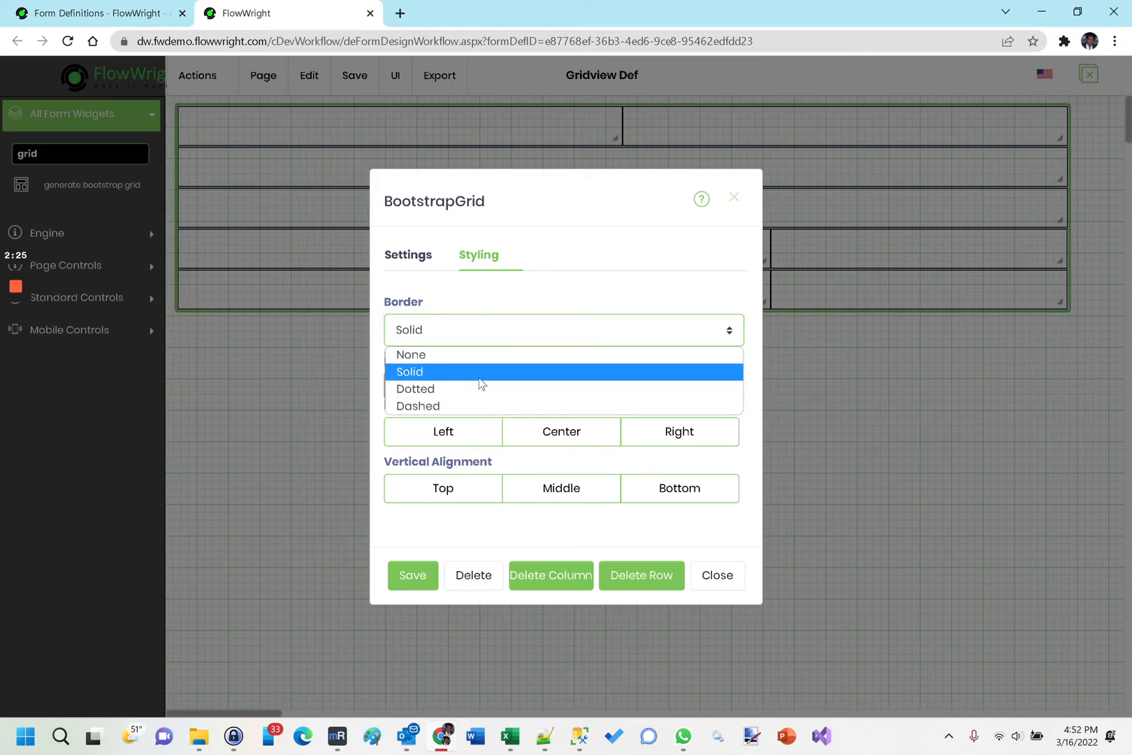
pyautogui.click(480, 392)
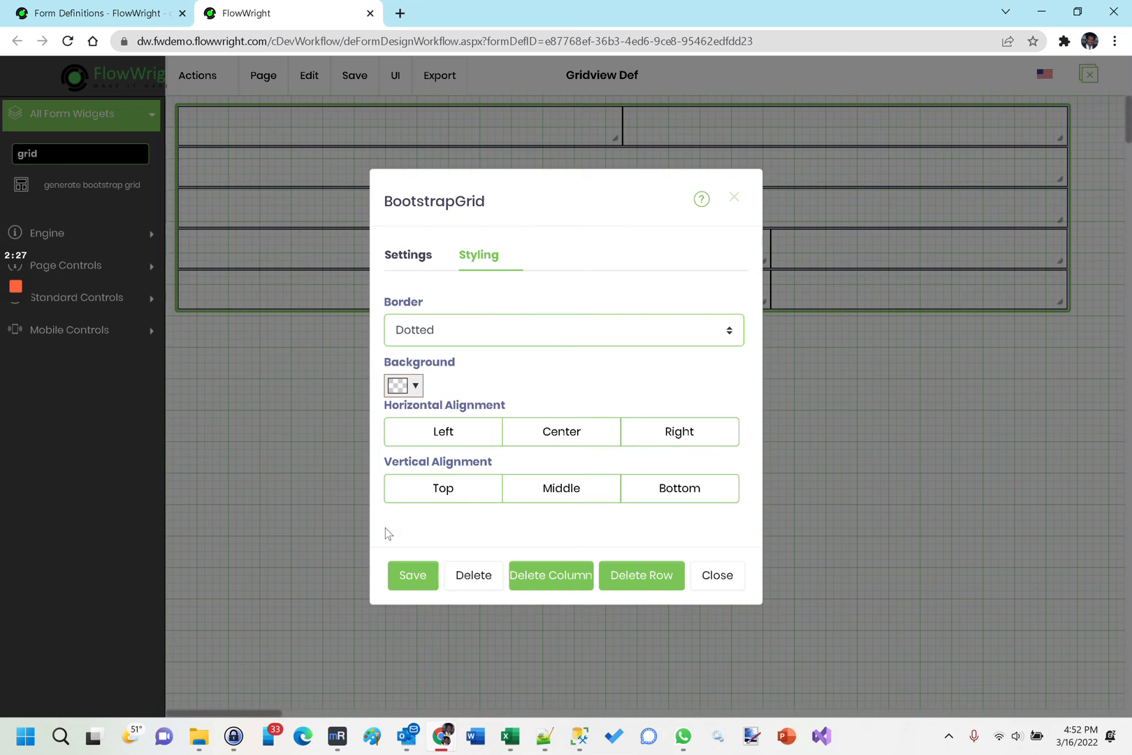
pyautogui.click(415, 579)
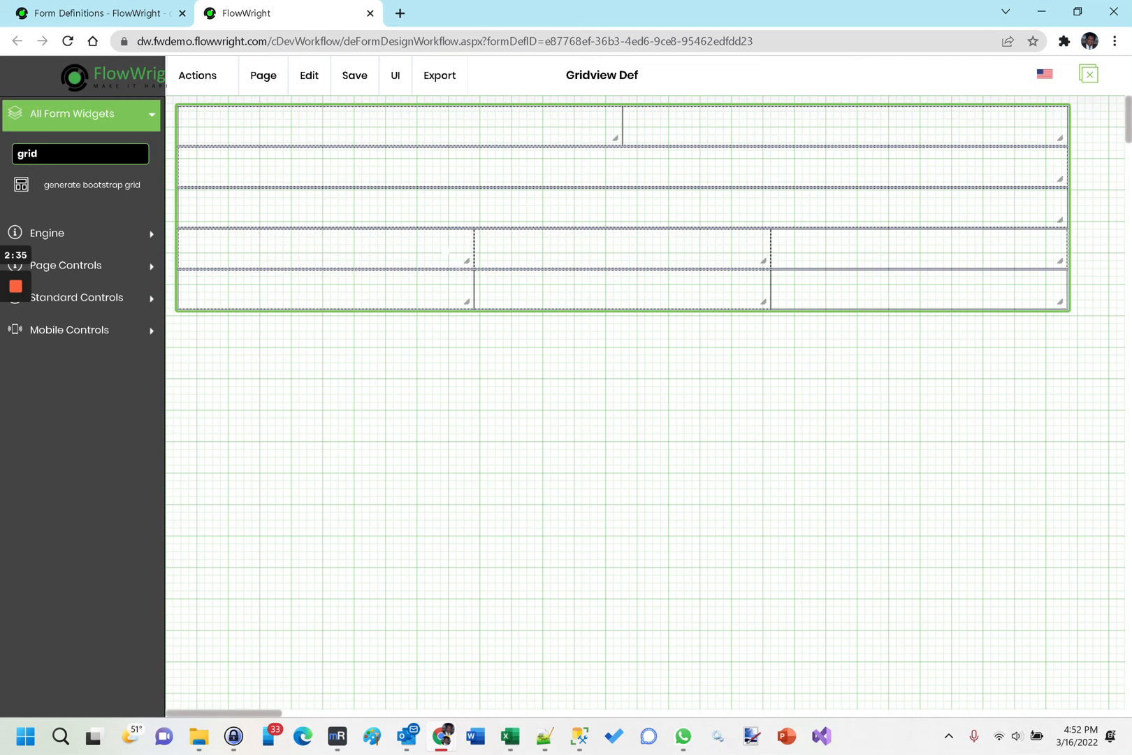
# Clear the widget search and place a Text widget in the second and third cells of the grid's last row.
pyautogui.click(138, 160)
pyautogui.scroll(-5, 126, 501)
pyautogui.scroll(-1, 127, 500)
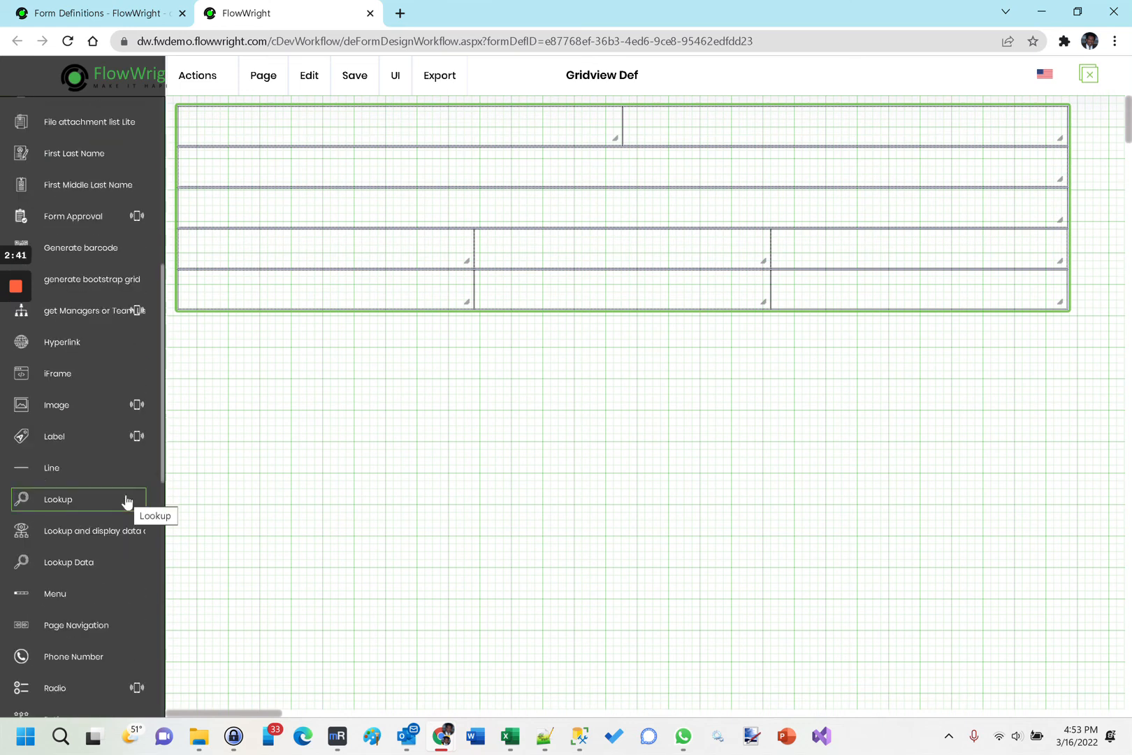
pyautogui.scroll(-9, 127, 501)
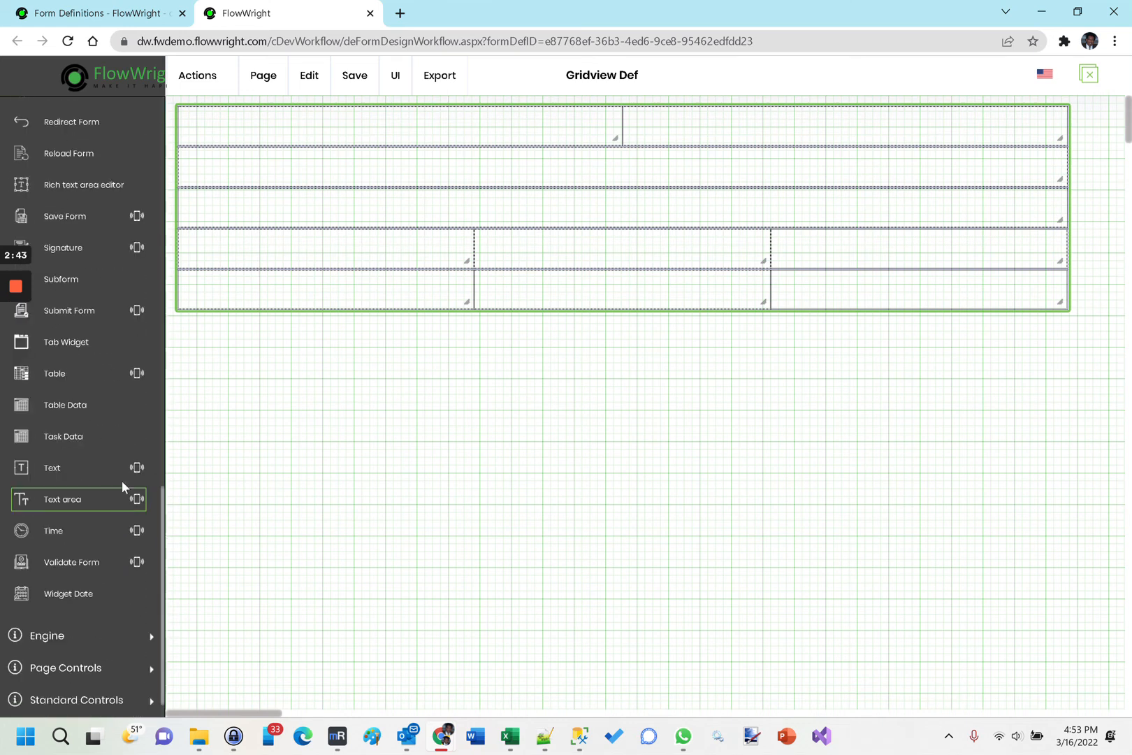
pyautogui.moveTo(51, 467); pyautogui.dragTo(512, 278)
pyautogui.scroll(-1, 12, 586)
pyautogui.moveTo(54, 445); pyautogui.dragTo(814, 279)
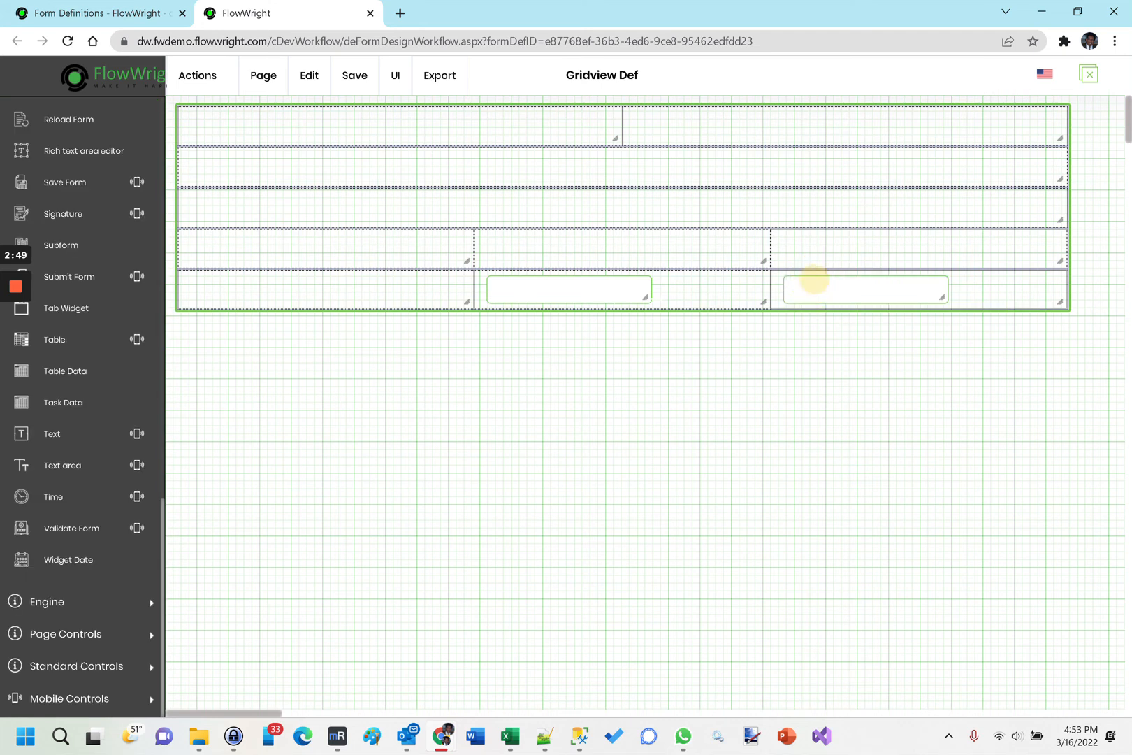
# Place a Label widget in the first cell of the grid's last row and duplicate that row with its controls.
pyautogui.scroll(15, 112, 269)
pyautogui.scroll(-5, 110, 265)
pyautogui.moveTo(52, 510); pyautogui.dragTo(220, 290)
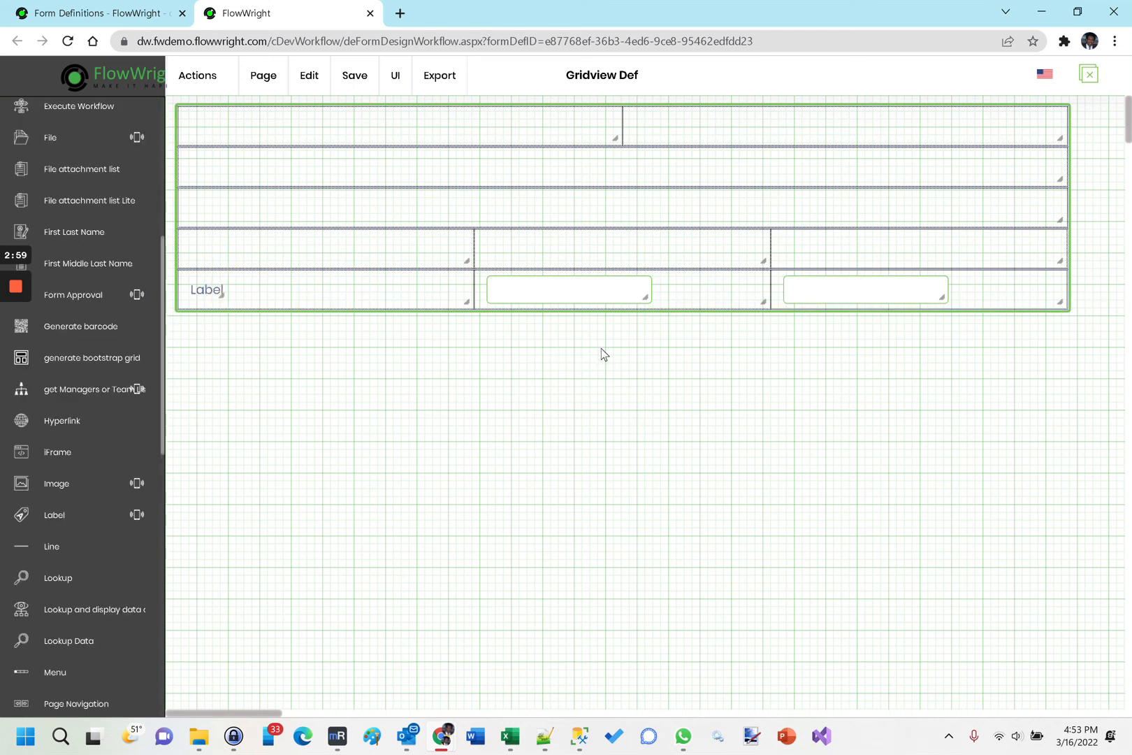
pyautogui.rightClick(1001, 294)
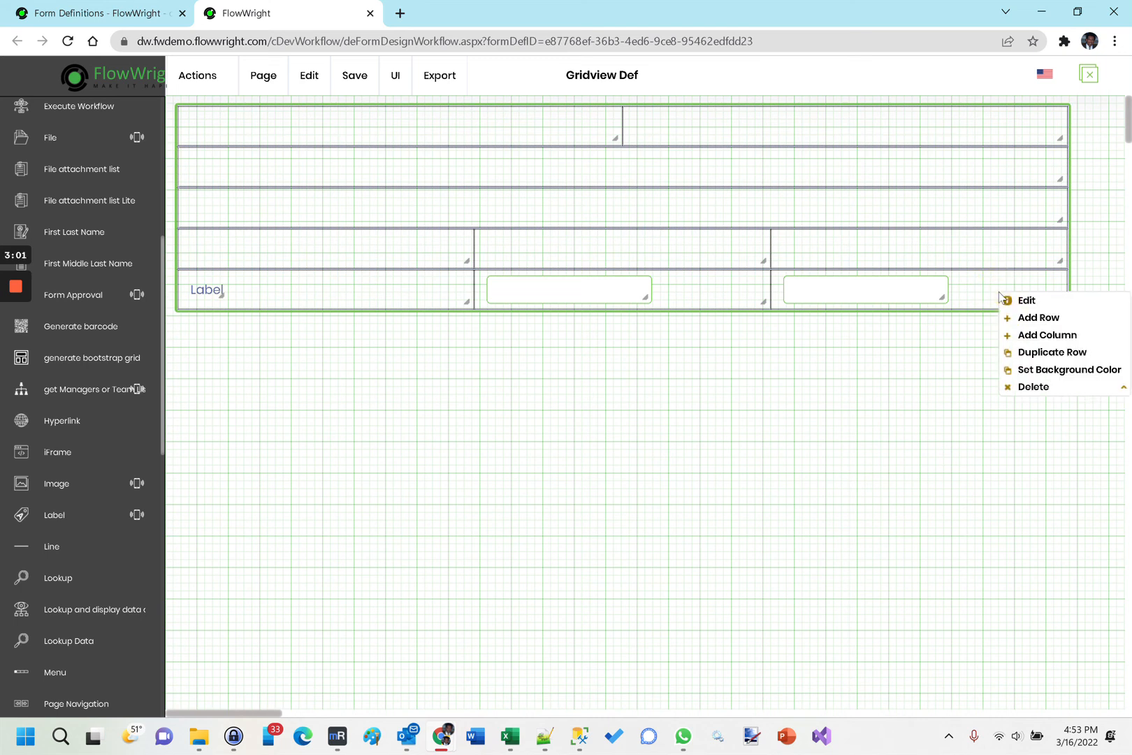
pyautogui.click(1051, 351)
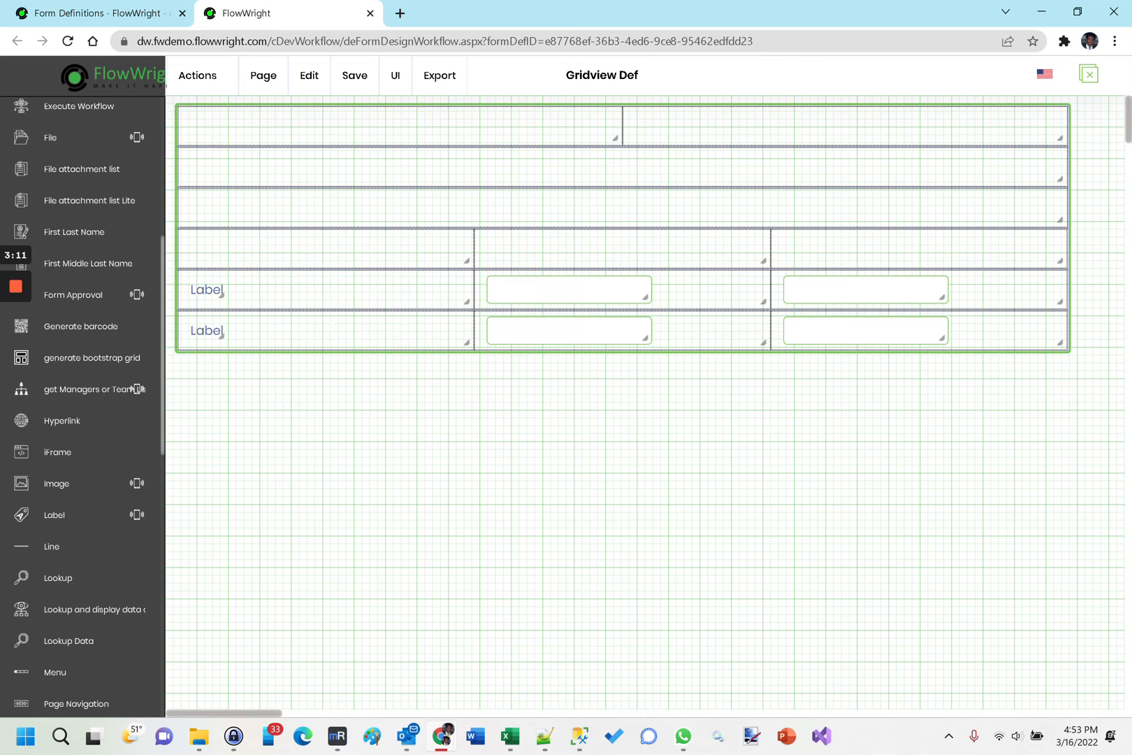
# Deselect the grid and save the form.
pyautogui.click(342, 374)
pyautogui.moveTo(318, 91)
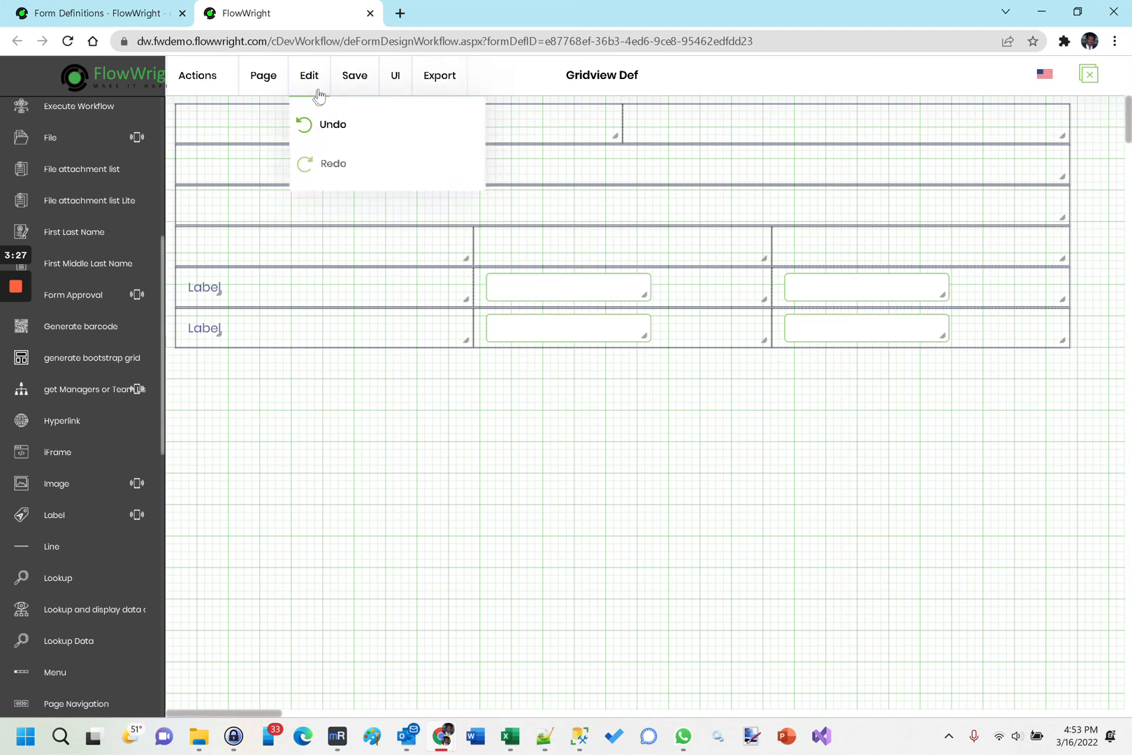
pyautogui.click(369, 122)
# Preview the form in the tablet and phone layouts, and close the preview.
pyautogui.moveTo(394, 79)
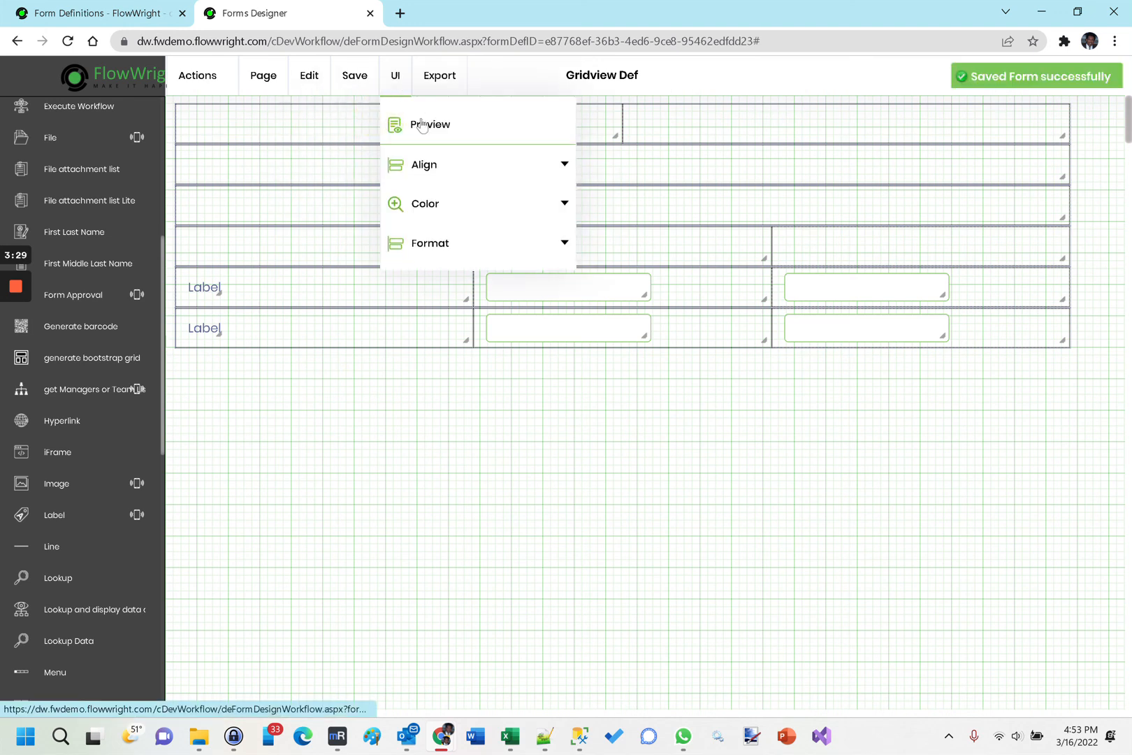
pyautogui.click(423, 125)
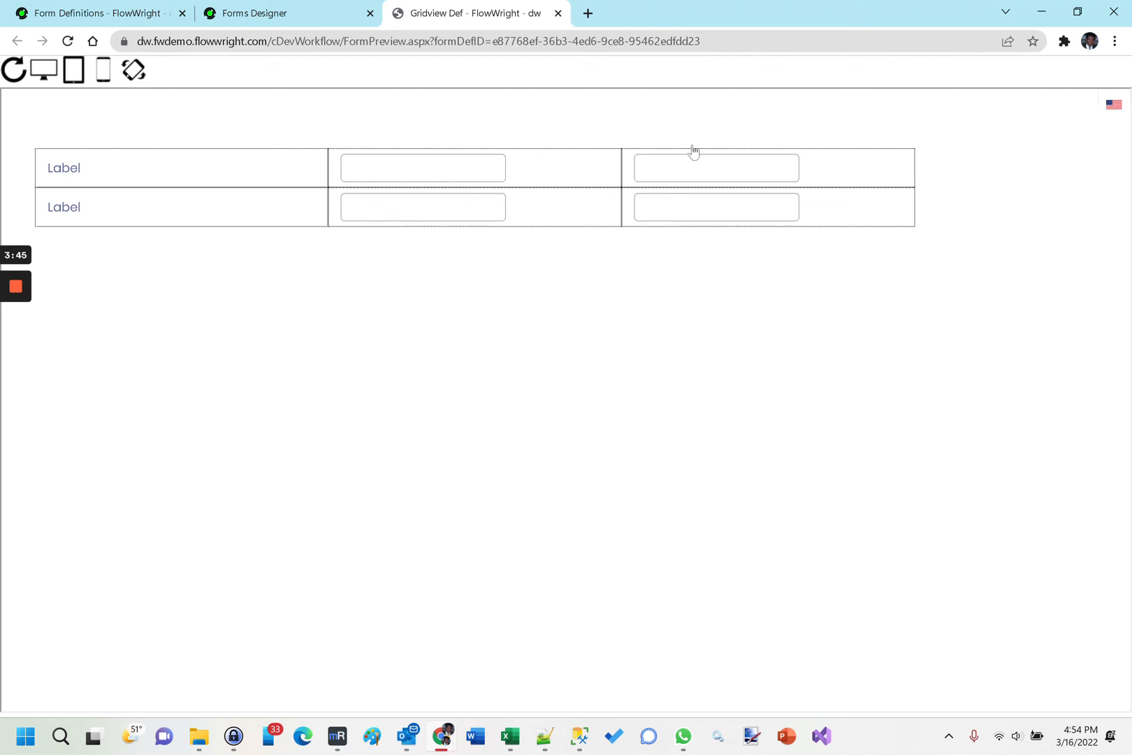
pyautogui.click(73, 73)
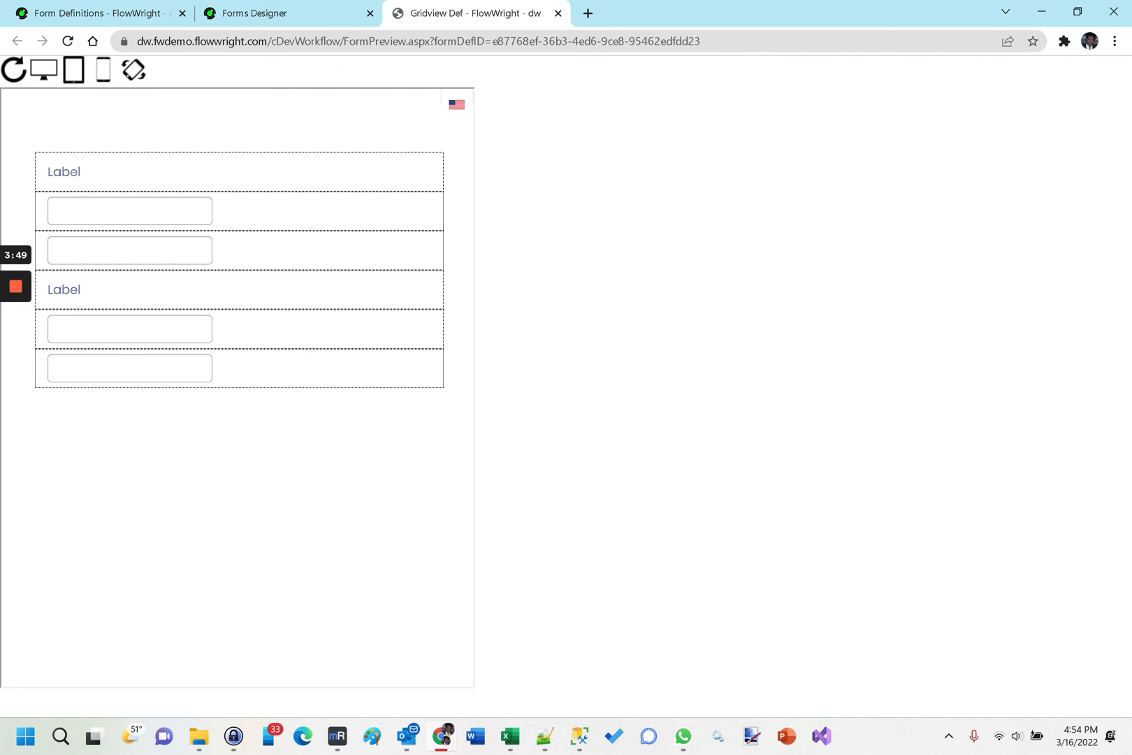
pyautogui.click(106, 73)
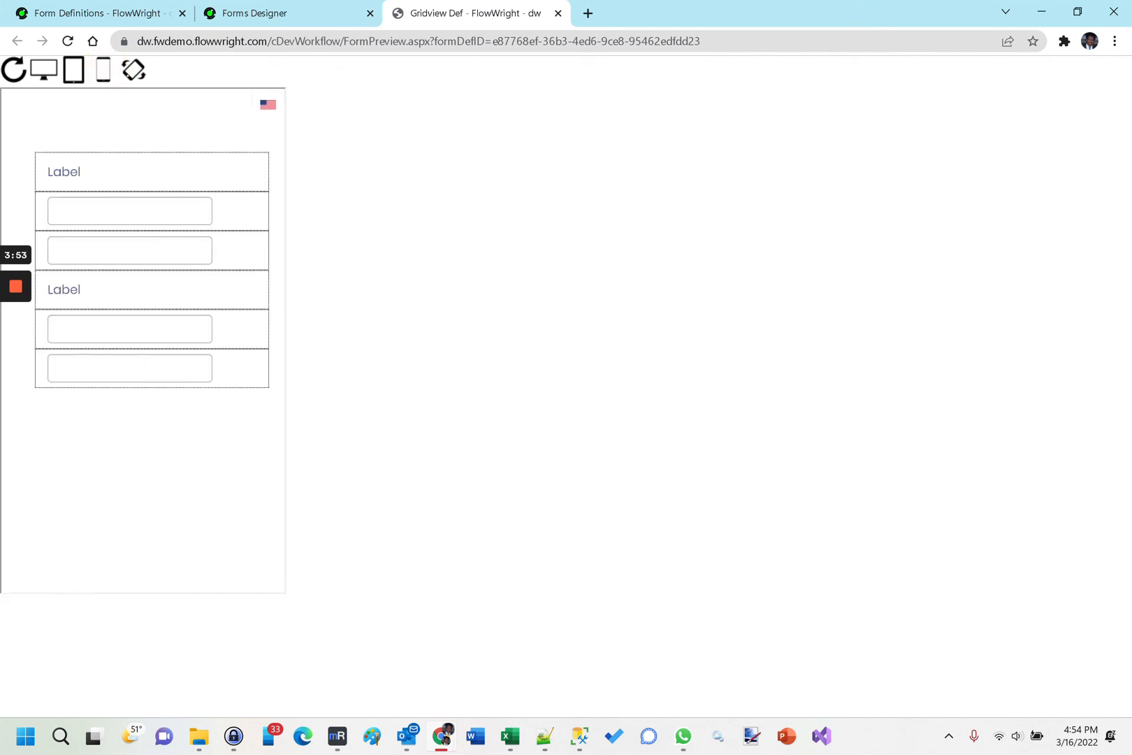
pyautogui.click(558, 14)
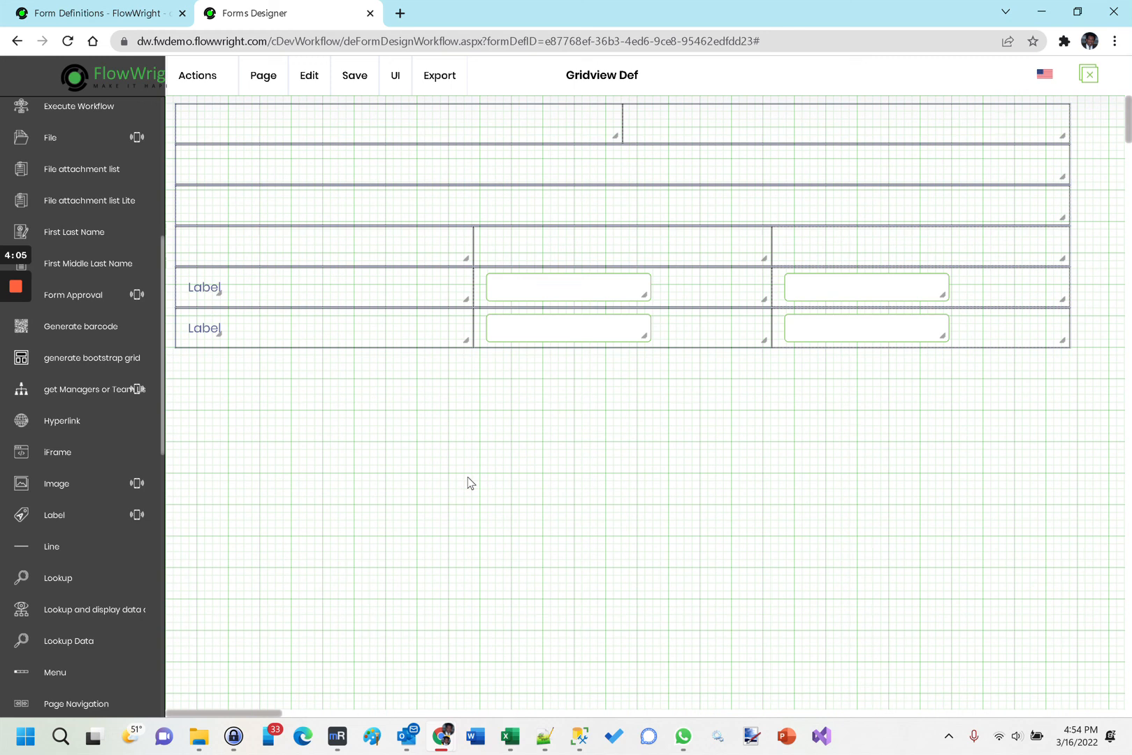
pyautogui.moveTo(17, 295)
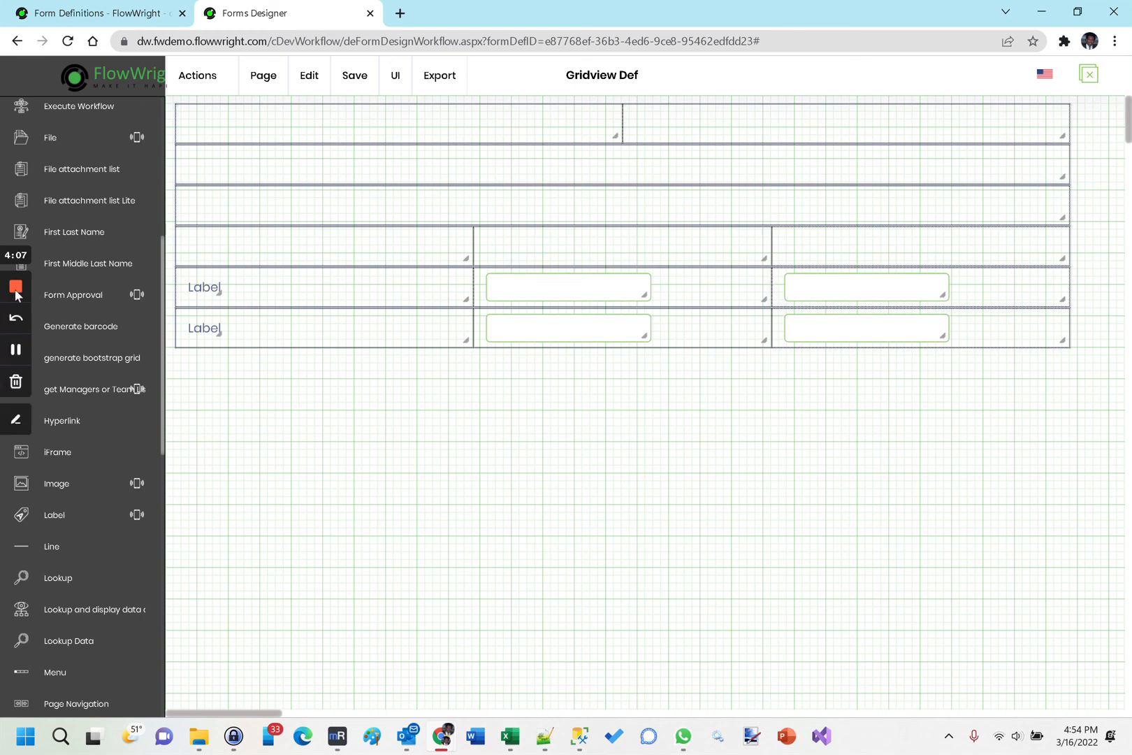